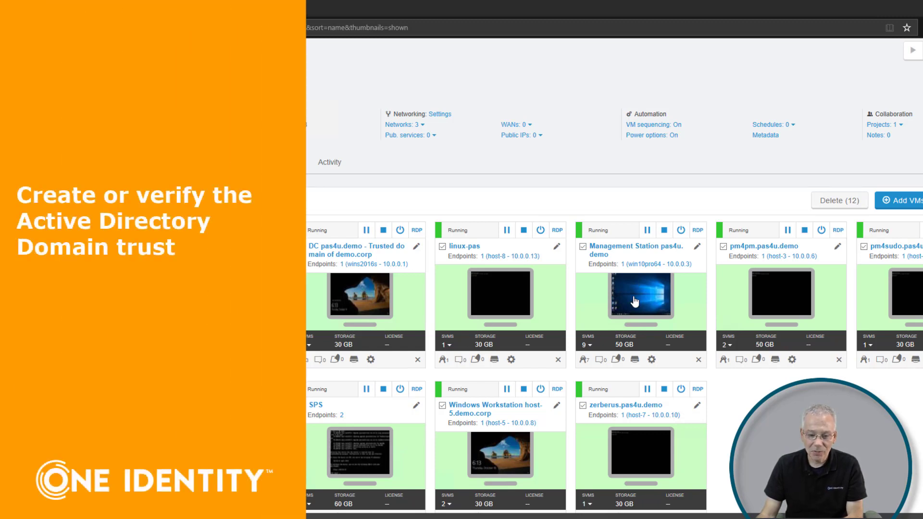
# Open the Management Station pas4u.demo virtual machine and start Active Directory Domains and Trusts
pyautogui.click(634, 301)
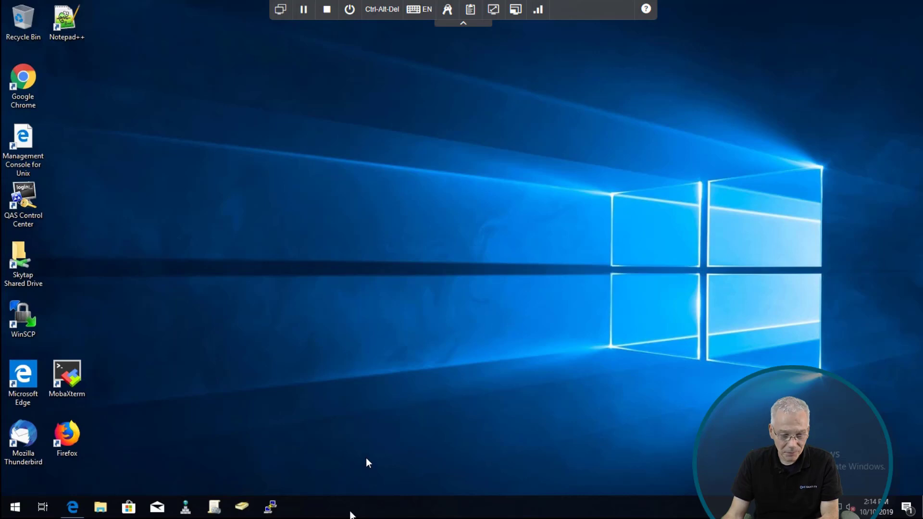
pyautogui.click(15, 507)
pyautogui.click(143, 329)
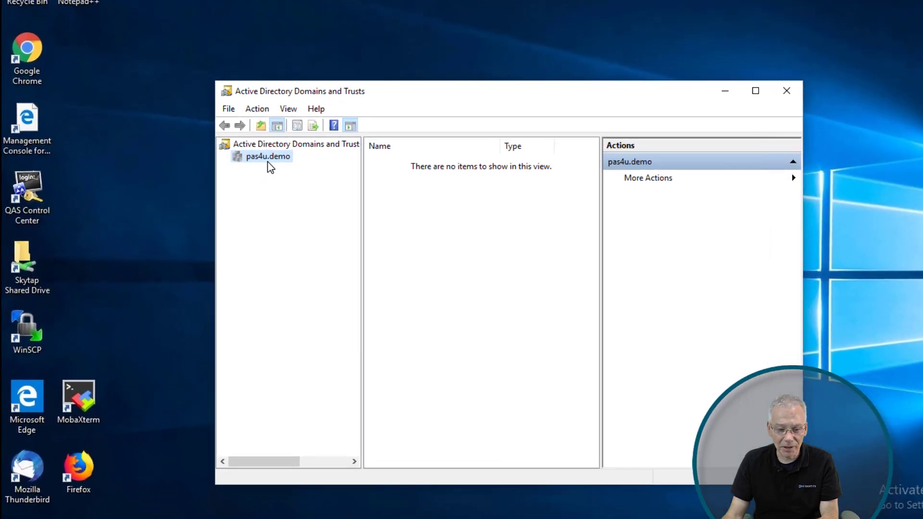
# Open the properties of the pas4u.demo domain and view its outgoing and incoming trusts
pyautogui.click(276, 90)
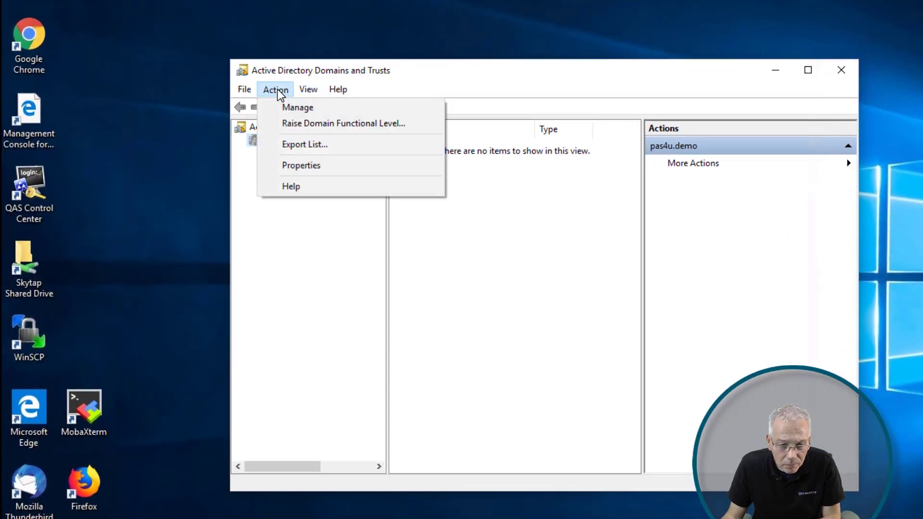
pyautogui.click(303, 165)
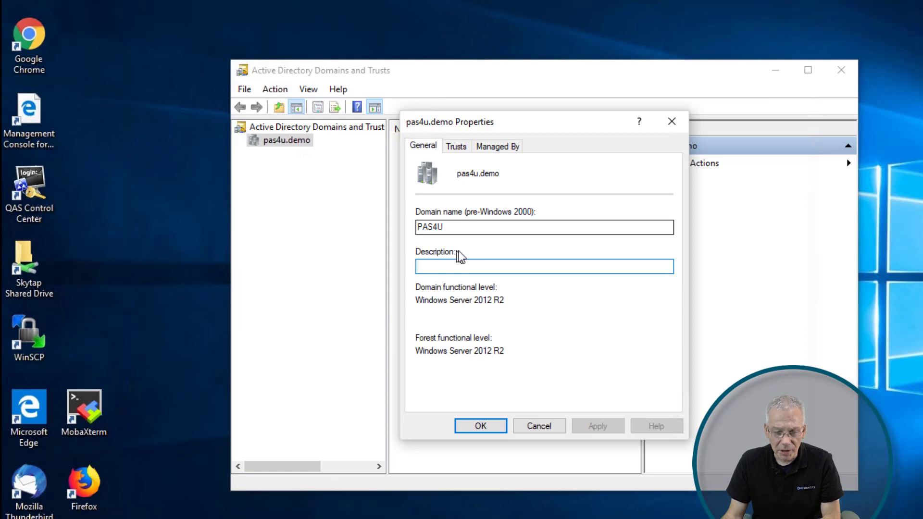
pyautogui.click(459, 147)
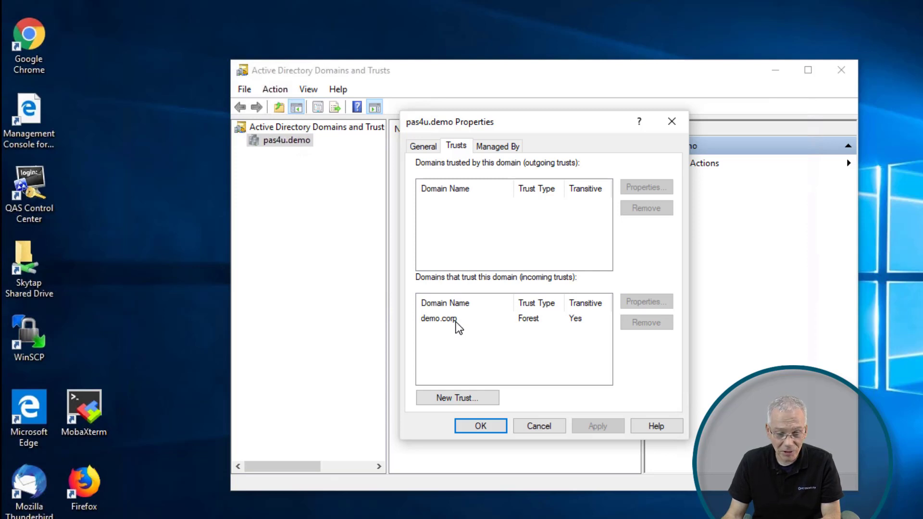
# Review the type, direction and transitivity of the incoming demo.corp trust, then close both properties dialogs without changes
pyautogui.click(436, 321)
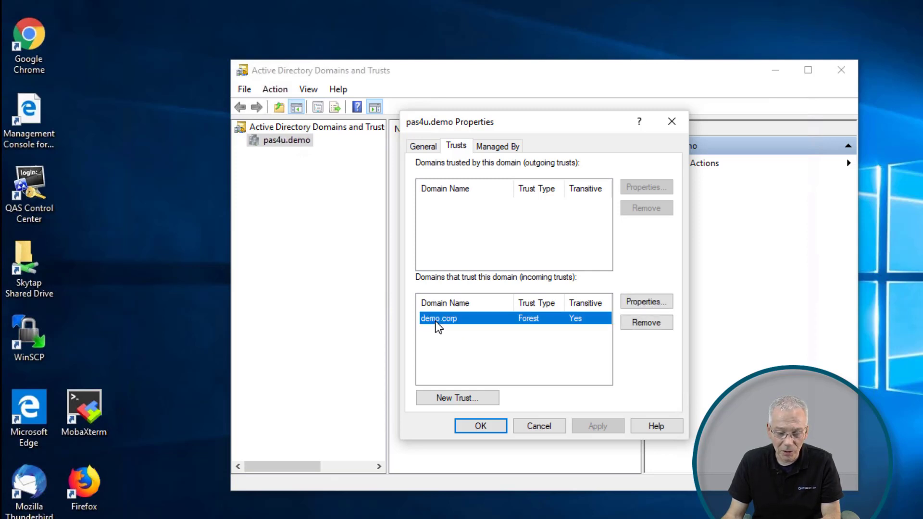
pyautogui.click(655, 302)
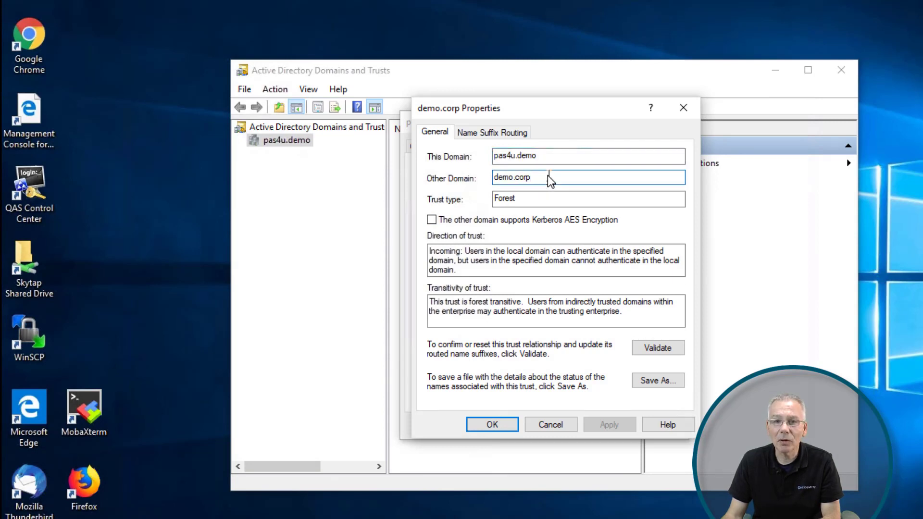
pyautogui.click(526, 204)
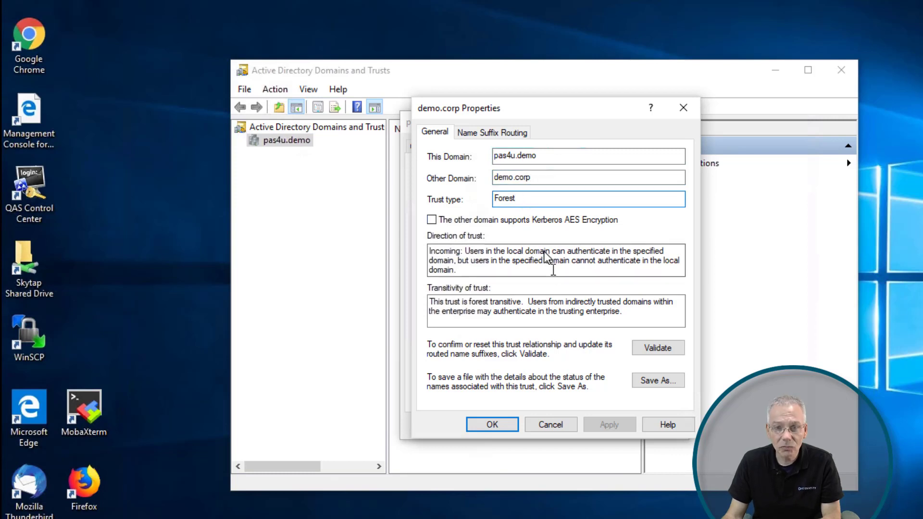
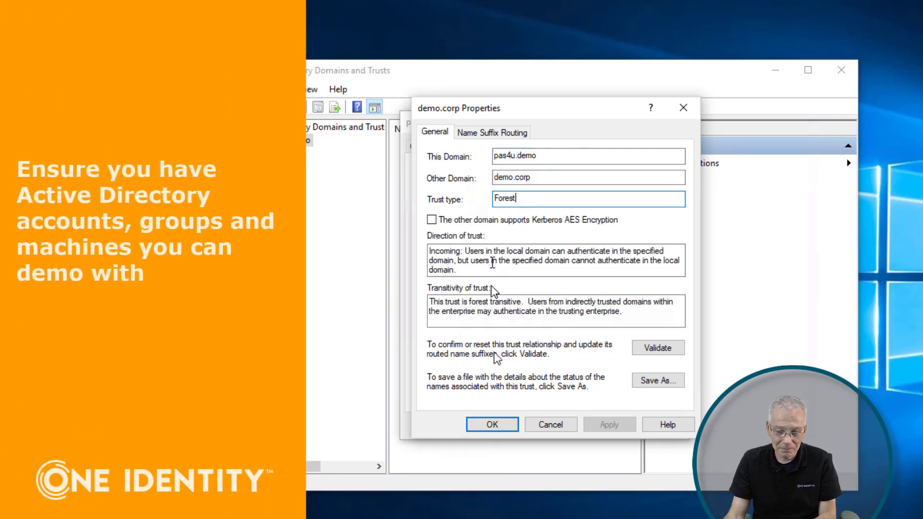
pyautogui.press('Escape')
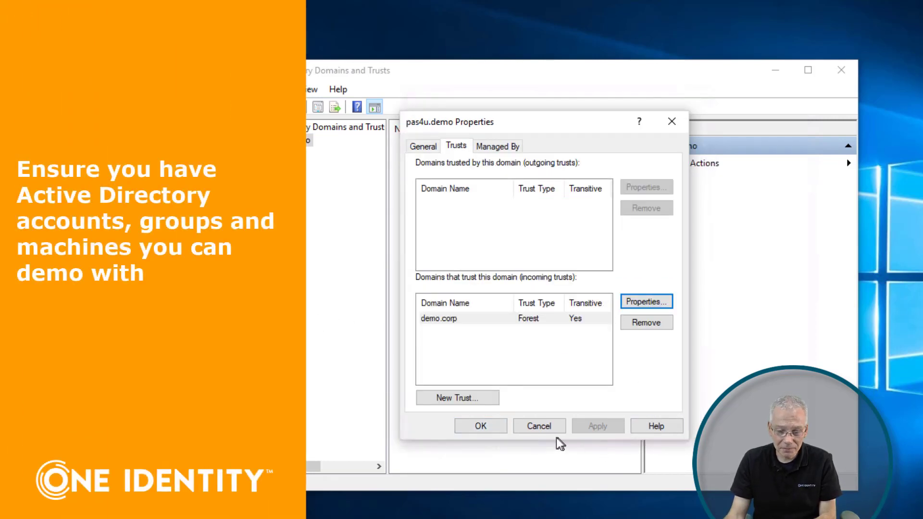
pyautogui.click(532, 426)
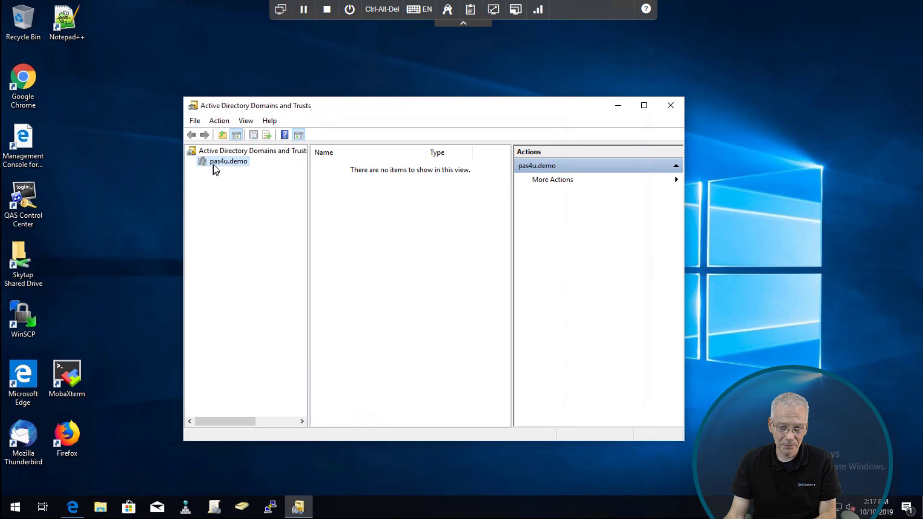
# Open the pas4u.demo domain for management in Active Directory Users and Computers and list the domain's containers
pyautogui.rightClick(215, 163)
pyautogui.click(253, 172)
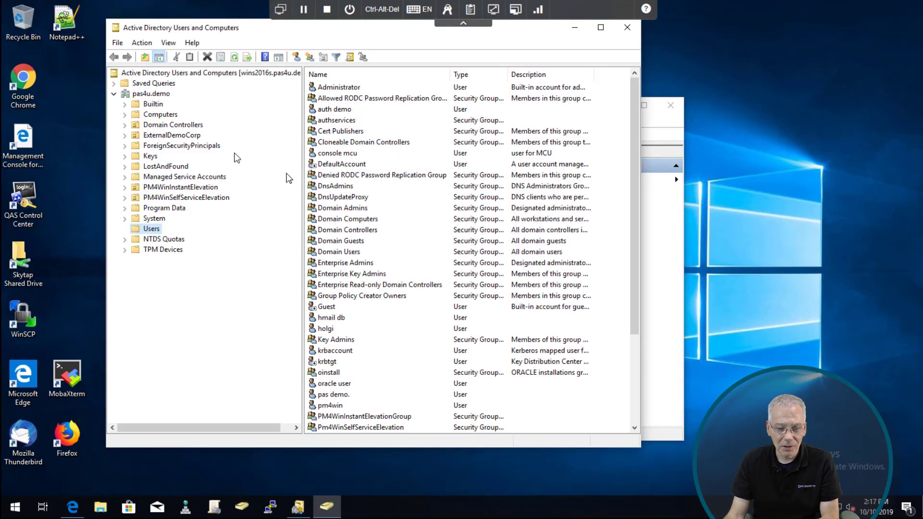
pyautogui.click(152, 94)
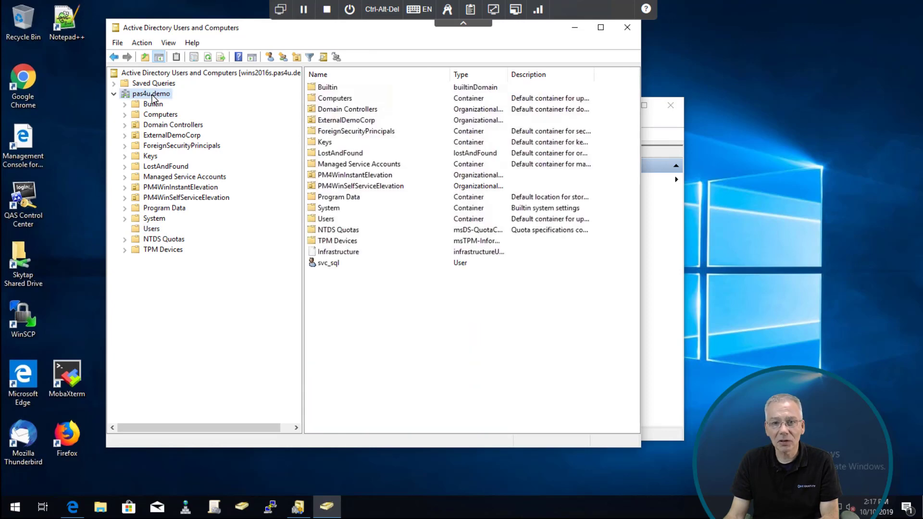
# Expand ExternalDemoCorp and EMEA, and review the contents of EMEAGroups, EMEAUsers and the domain's Computers container
pyautogui.click(125, 136)
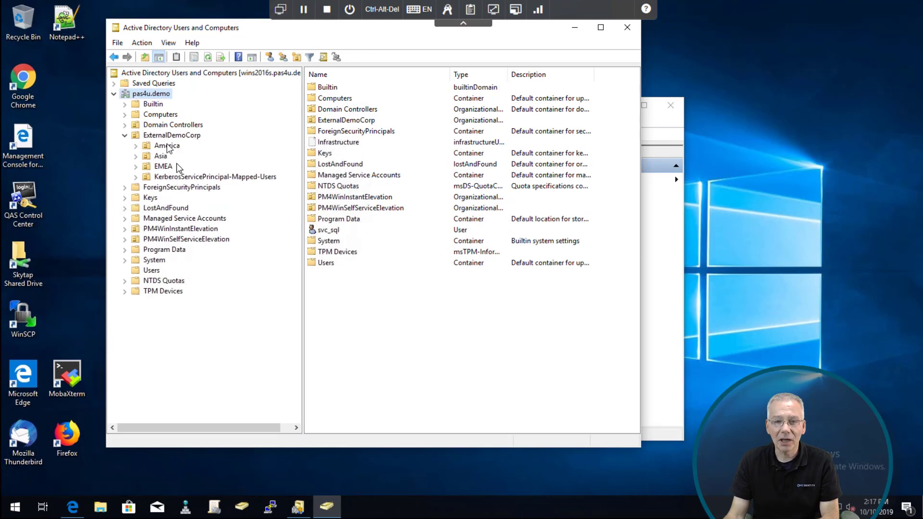
pyautogui.click(137, 168)
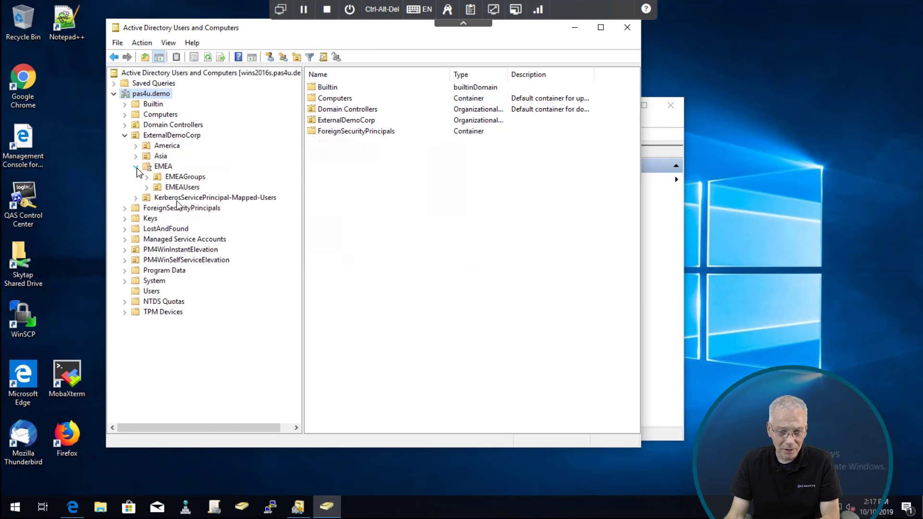
pyautogui.click(190, 179)
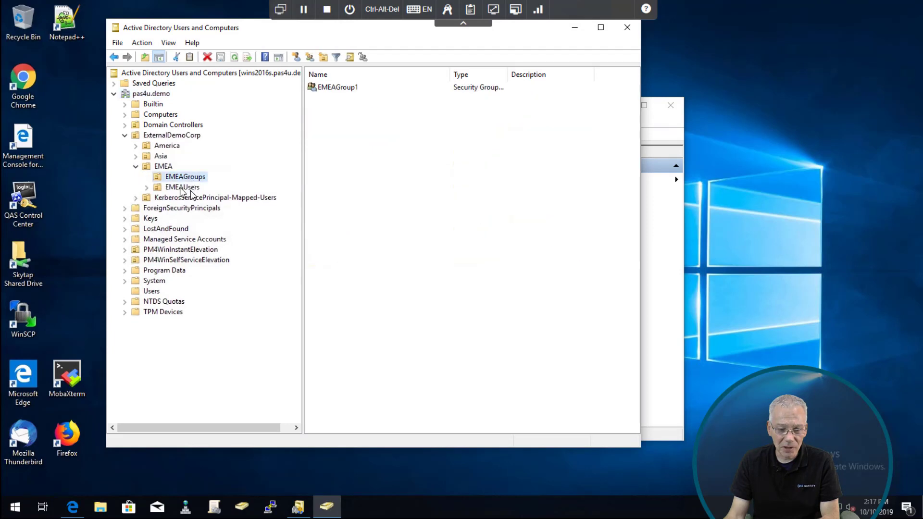
pyautogui.click(178, 188)
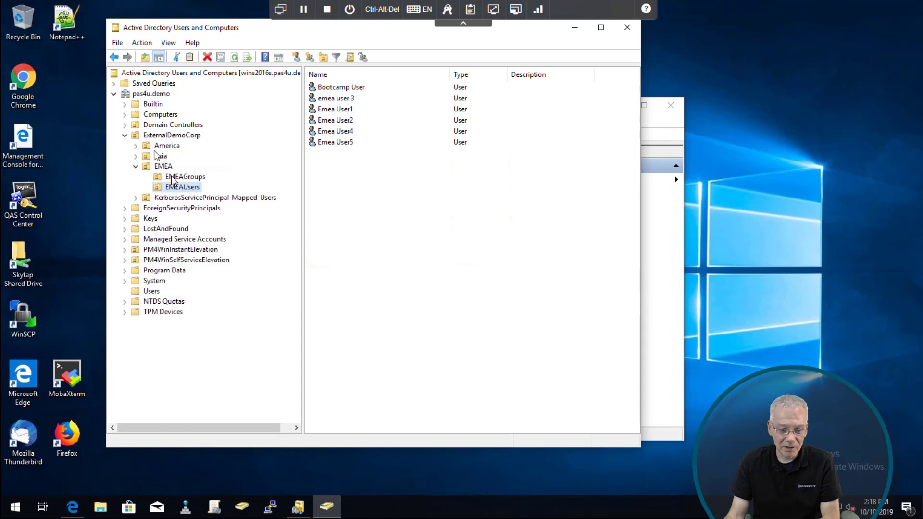
pyautogui.click(160, 116)
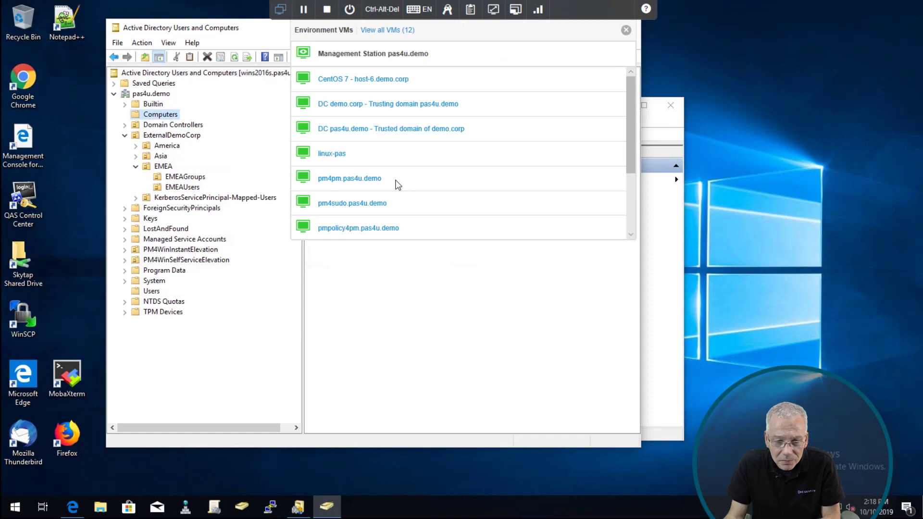
# Switch to the CentOS 7 host-6.demo.corp virtual machine and log in as root with the account password
pyautogui.click(373, 80)
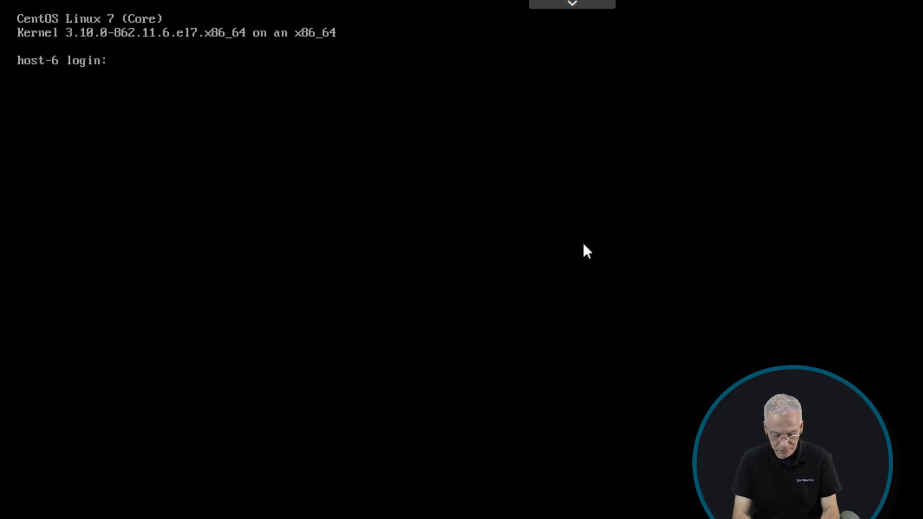
pyautogui.write('root')
pyautogui.press('Return')
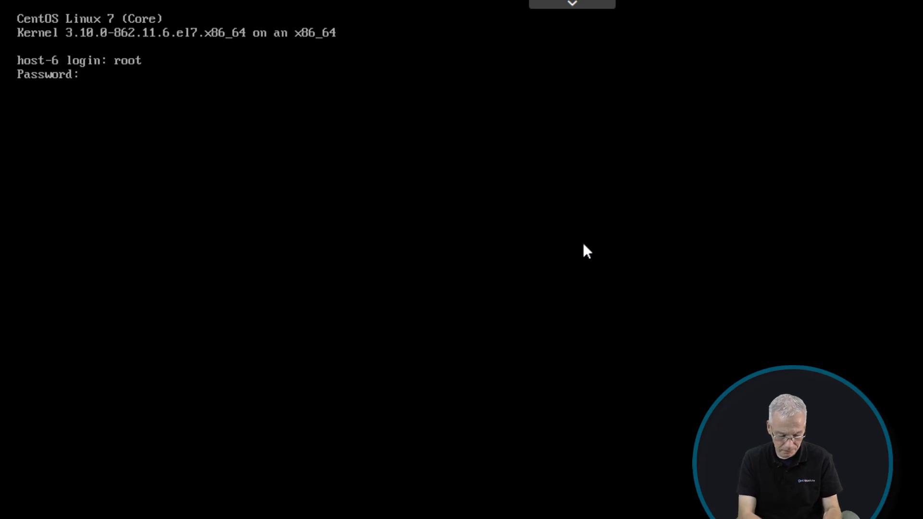
pyautogui.press('Return')
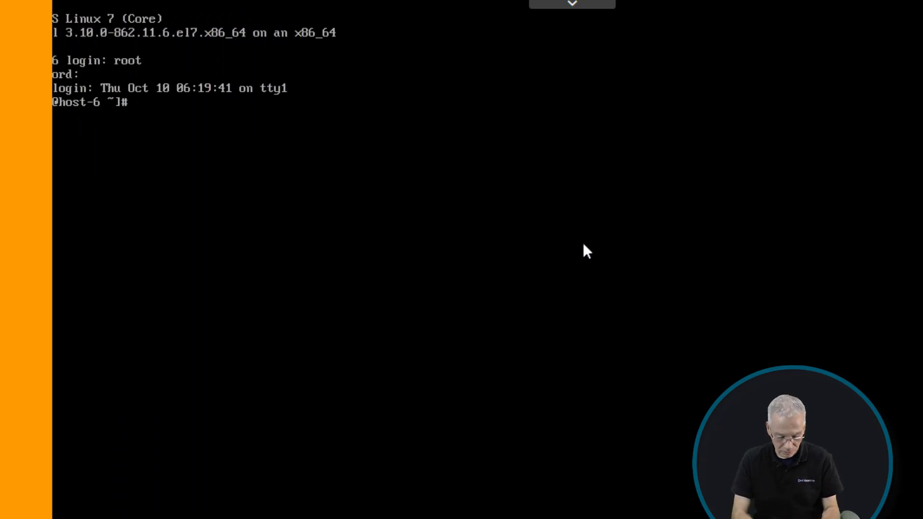
# Check the host's Active Directory join status by running /opt/quest/bin/vastool status
pyautogui.write('/op')
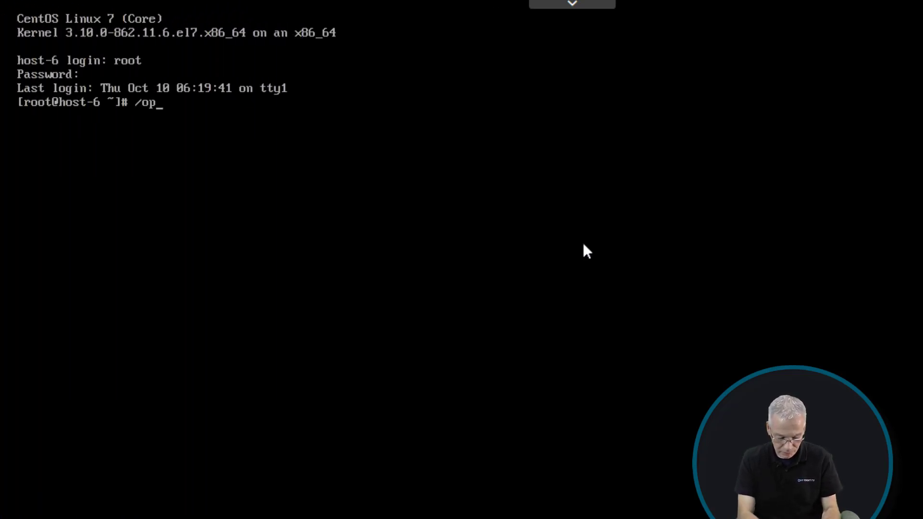
pyautogui.write('t/quest/bin/va')
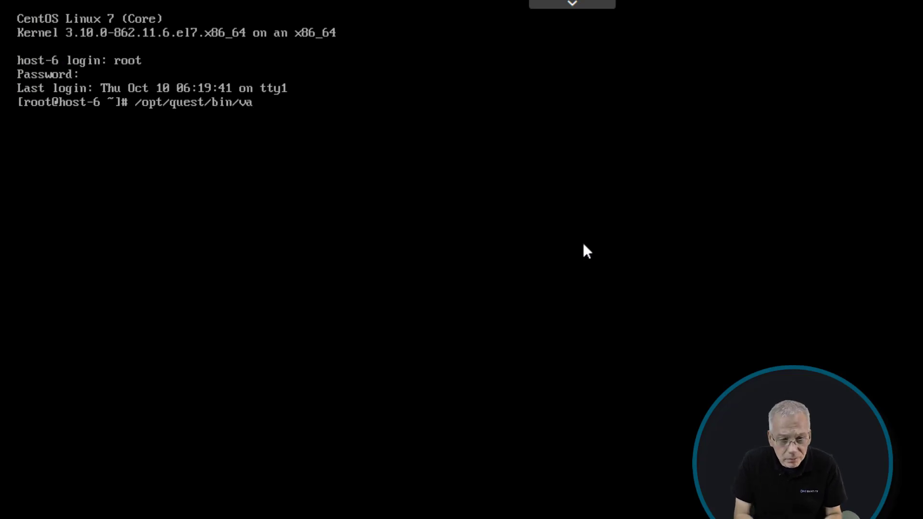
pyautogui.write('stol status')
pyautogui.press('Return')
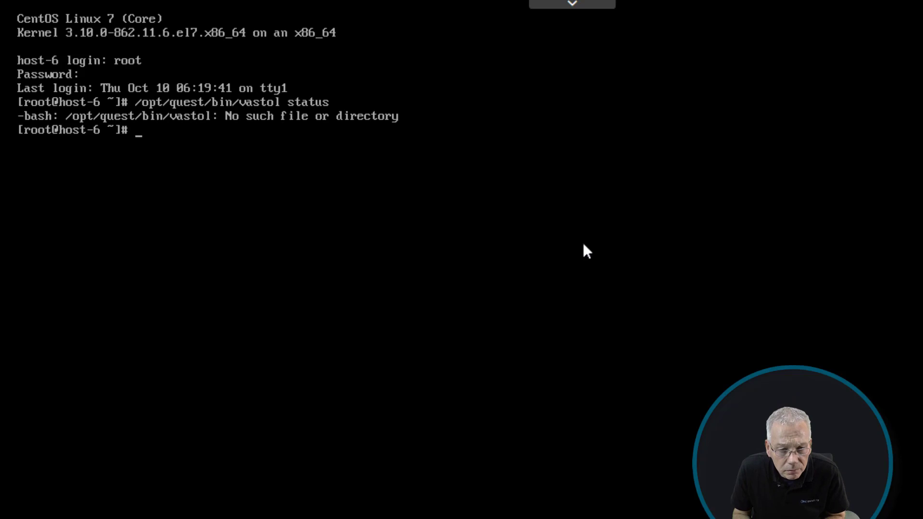
pyautogui.press('Up')
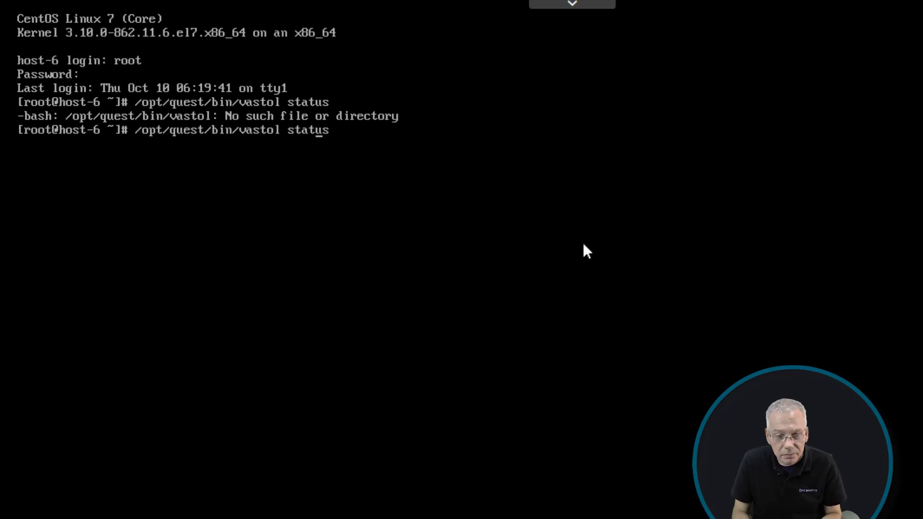
pyautogui.write('o')
pyautogui.press('Return')
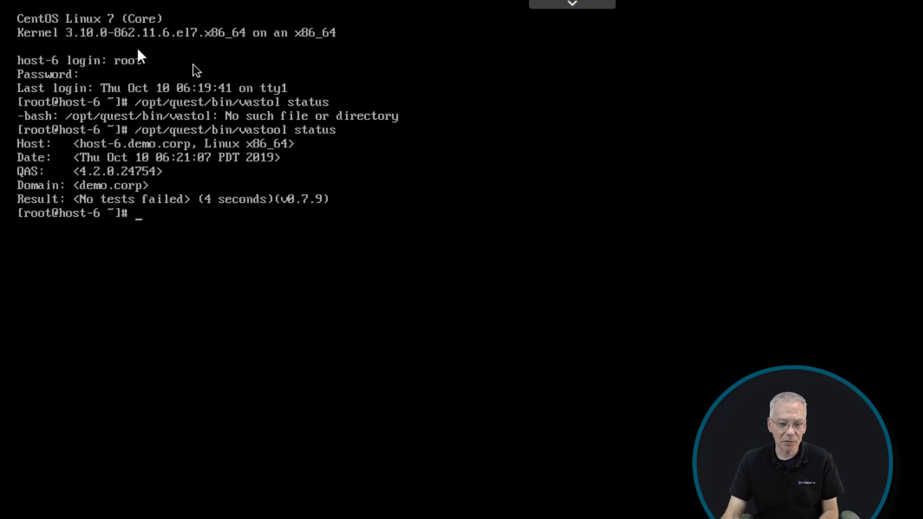
# Switch back to the Management Station pas4u.demo virtual machine and list the accounts in the EMEAUsers organizational unit
pyautogui.click(572, 4)
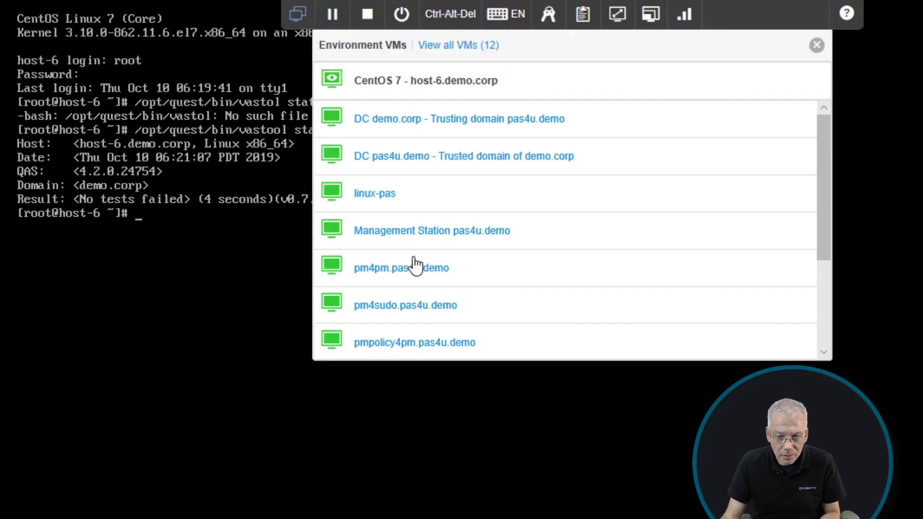
pyautogui.click(426, 239)
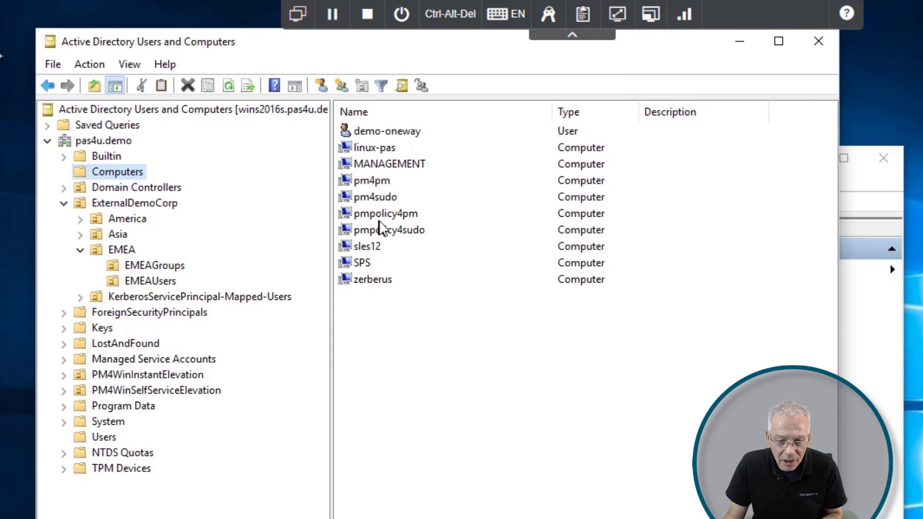
pyautogui.click(144, 283)
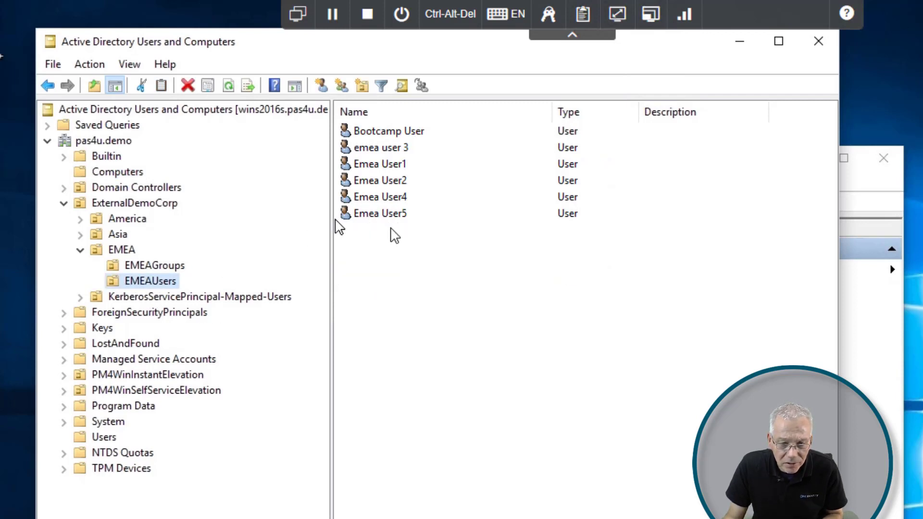
# Open the properties of Emea User1, review the Unix account attributes, and close the dialog
pyautogui.click(388, 174)
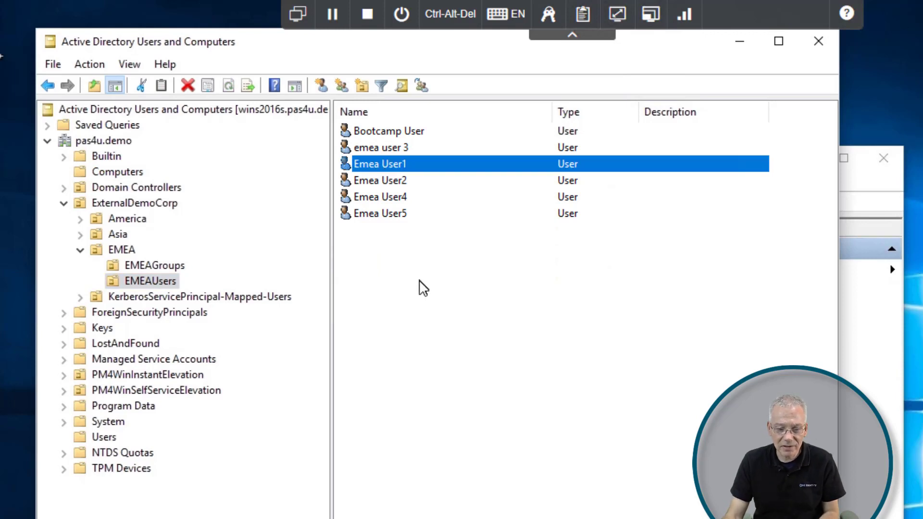
pyautogui.rightClick(386, 166)
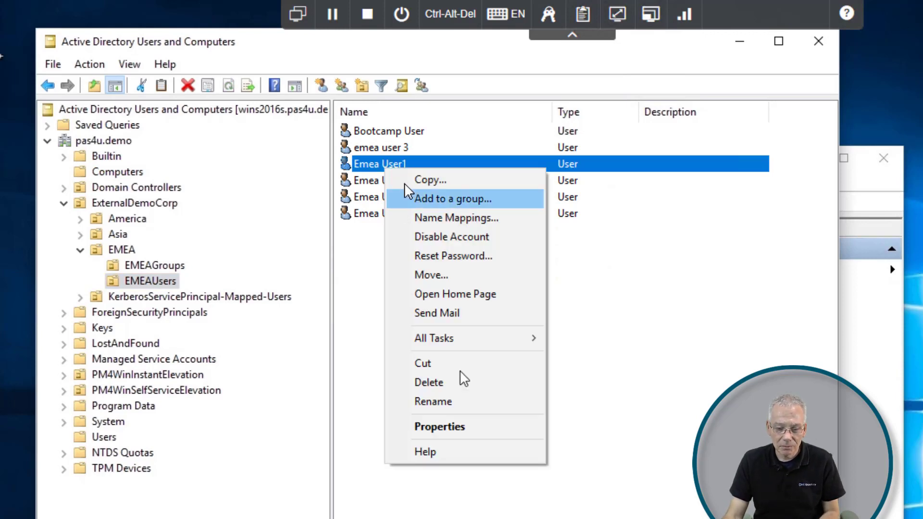
pyautogui.click(465, 428)
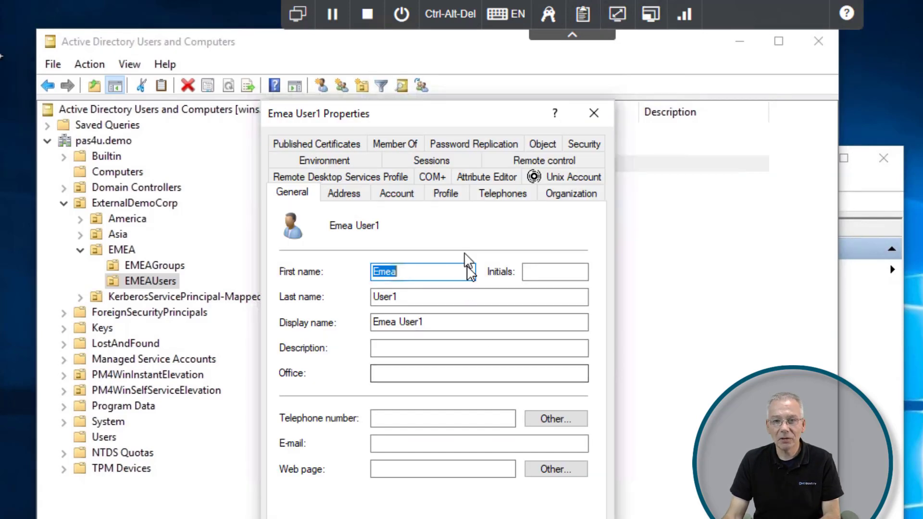
pyautogui.click(553, 178)
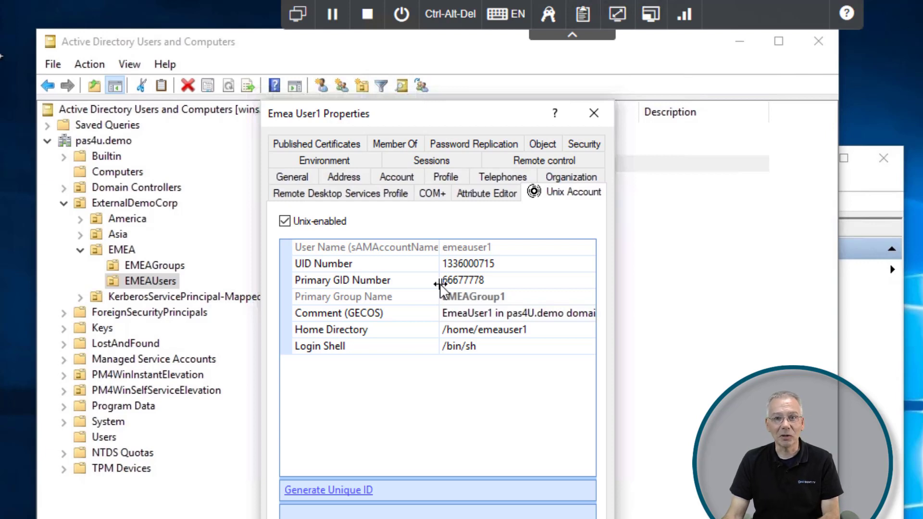
pyautogui.click(594, 113)
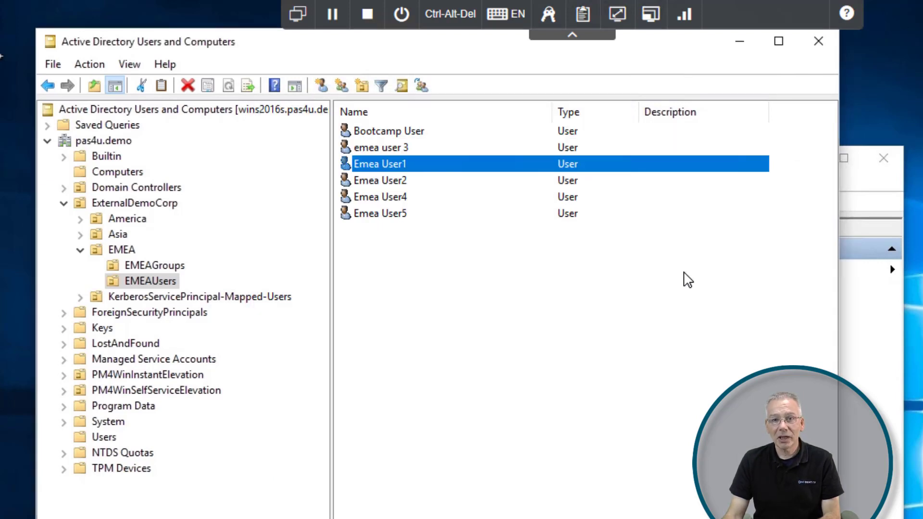